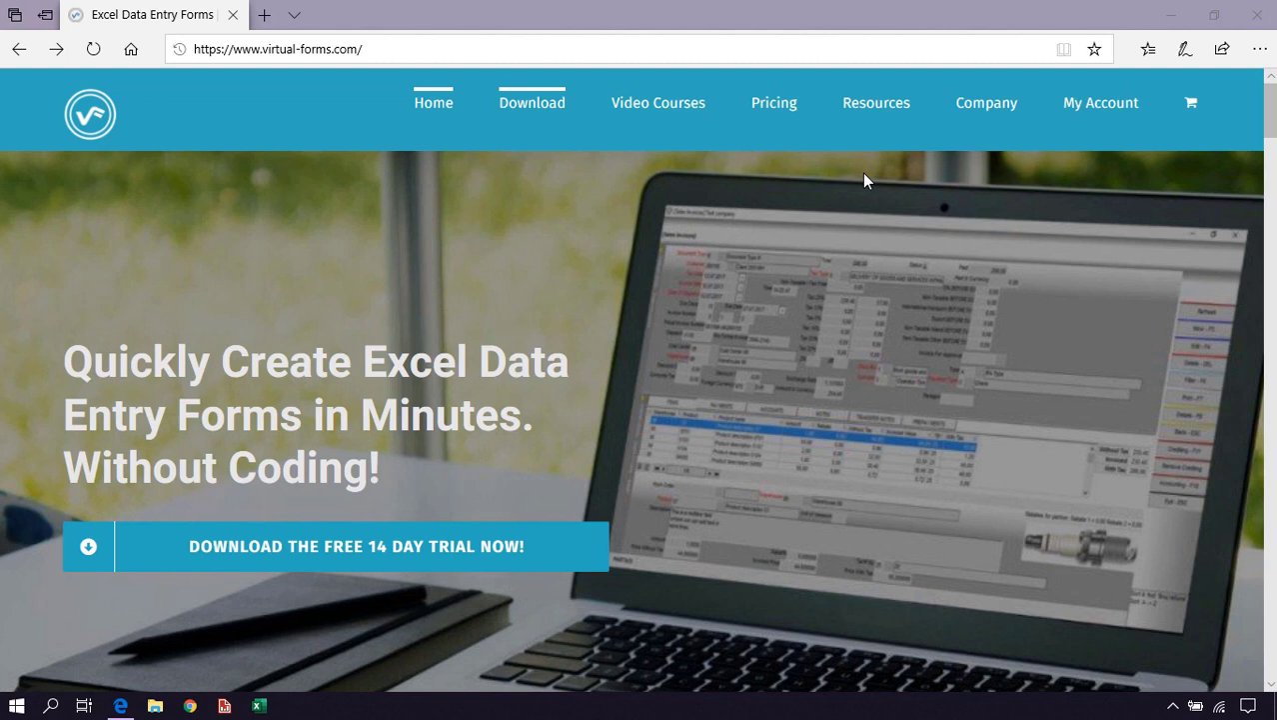
# Search 'microsoft report builder' and open the official Microsoft Report Builder download page.
pyautogui.click(419, 48)
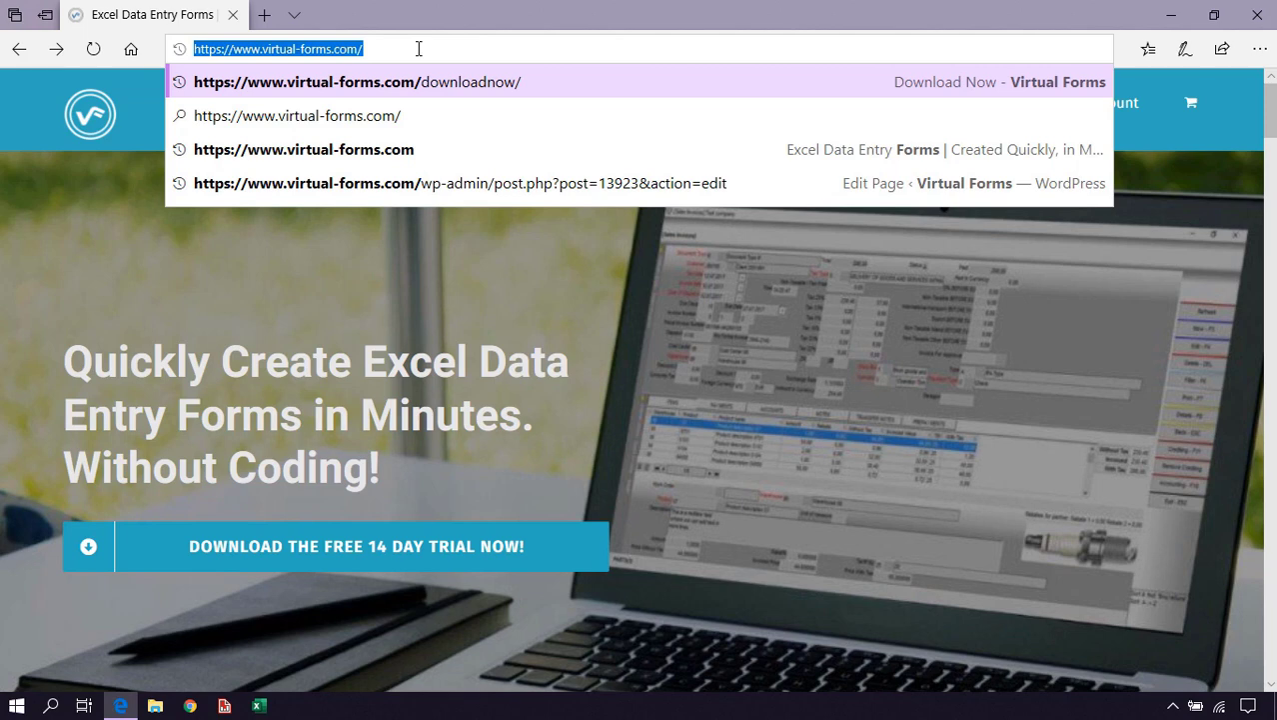
pyautogui.write('microsoft ')
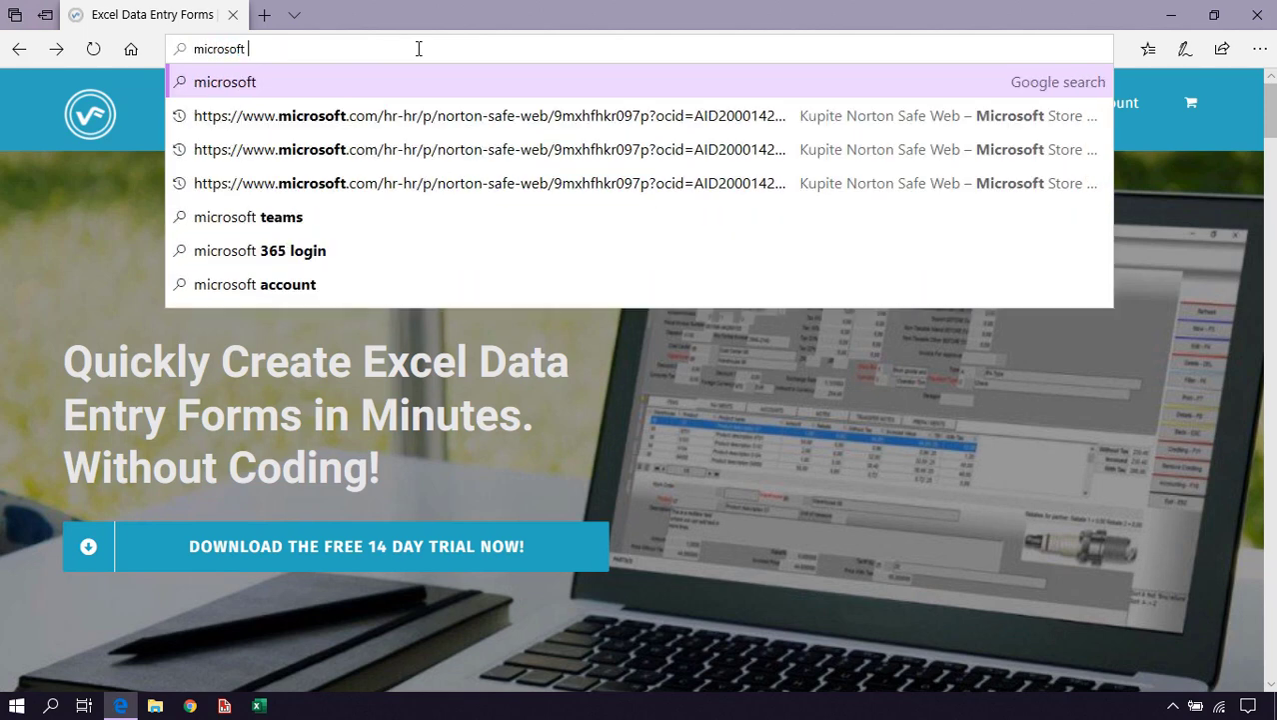
pyautogui.write('report bu')
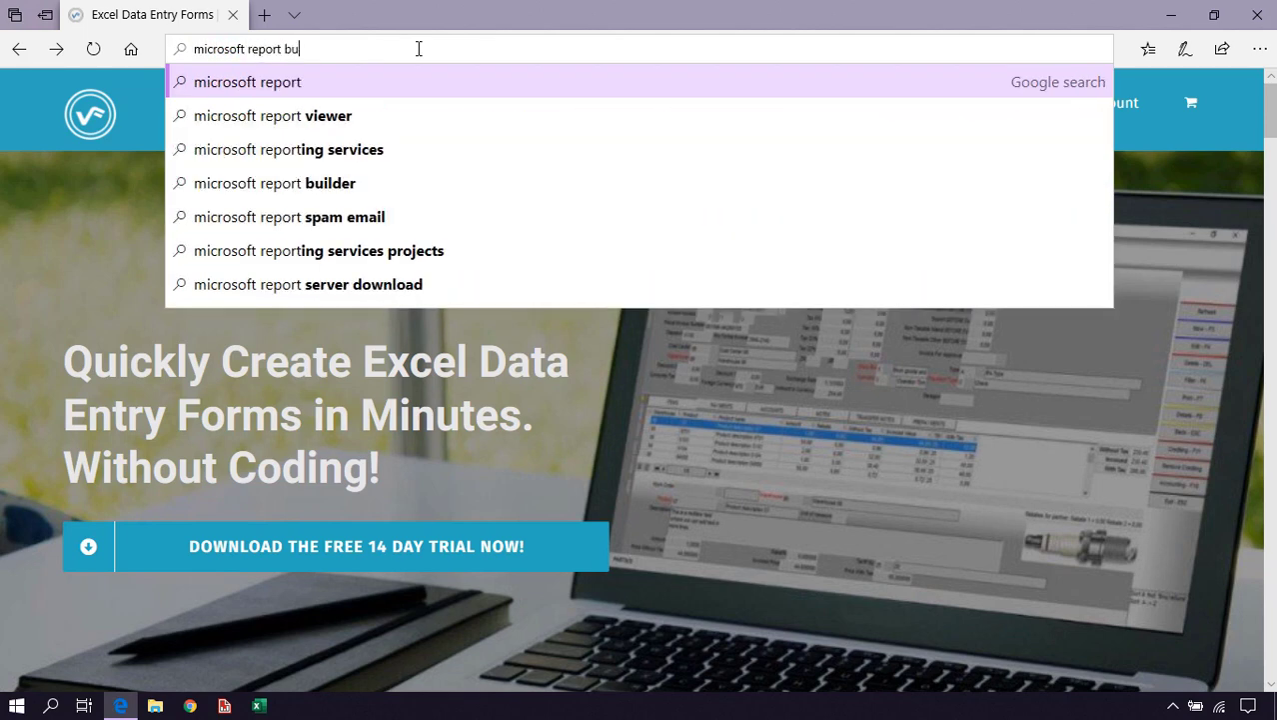
pyautogui.write('il')
pyautogui.click(415, 115)
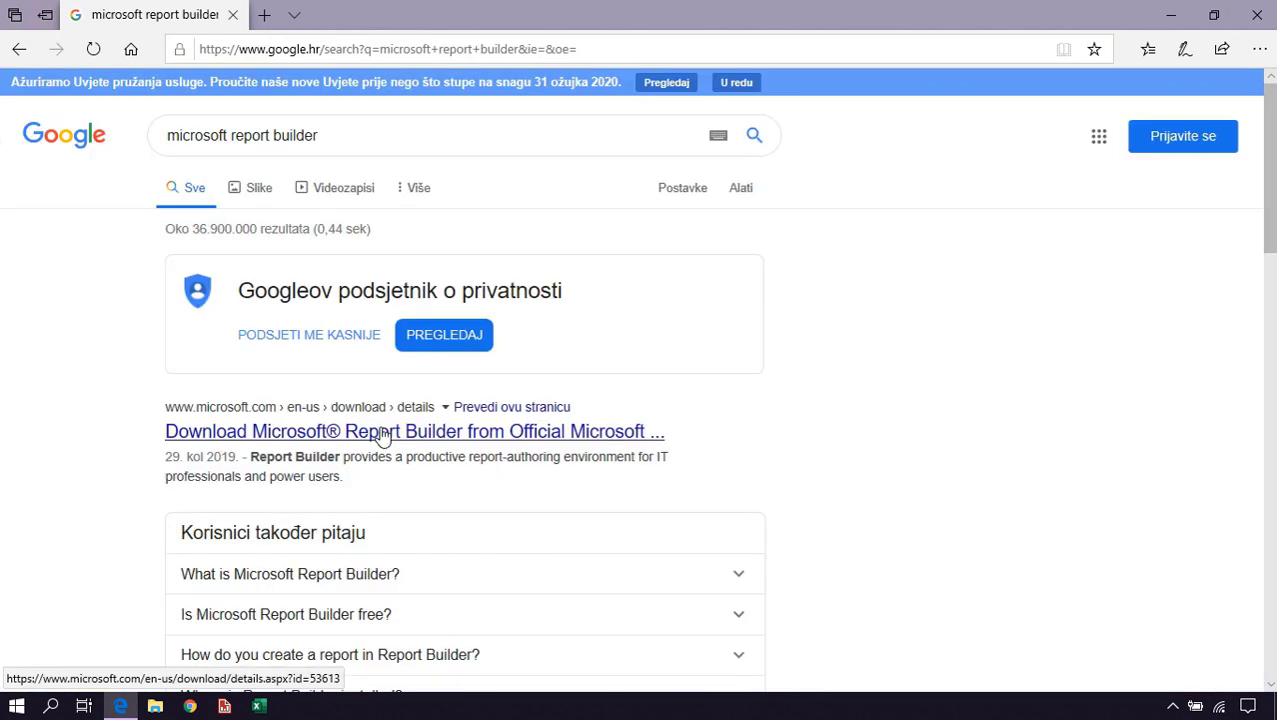
pyautogui.click(383, 437)
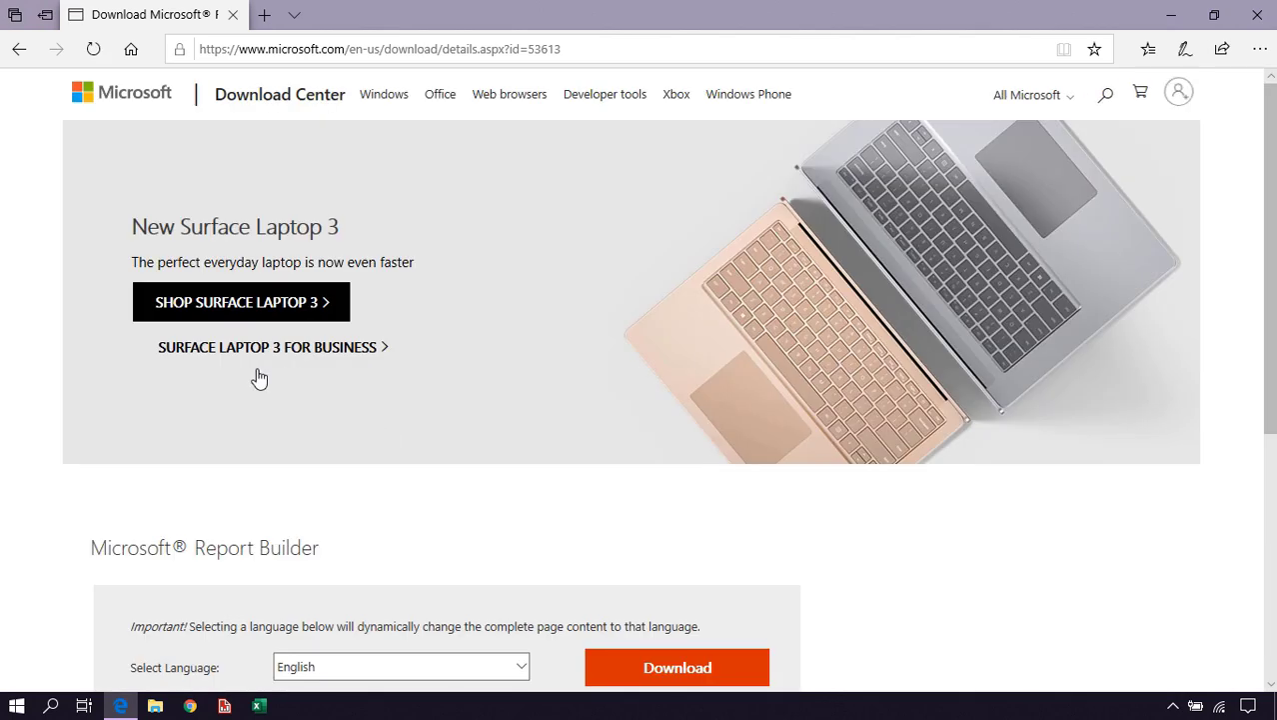
pyautogui.scroll(-2, 71, 421)
pyautogui.moveTo(96, 361); pyautogui.dragTo(322, 366)
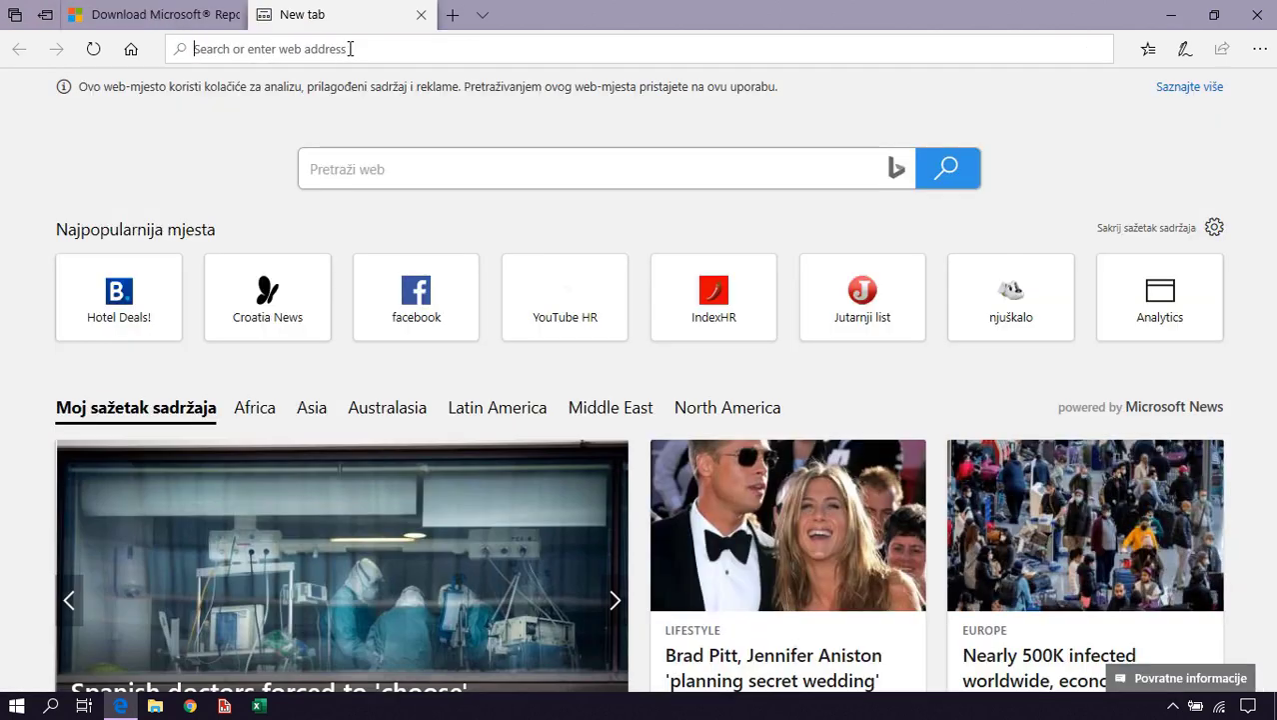
# Search 'microsoft report builder for power bi', view the Power BI Report Builder page, then close it.
pyautogui.write('mi')
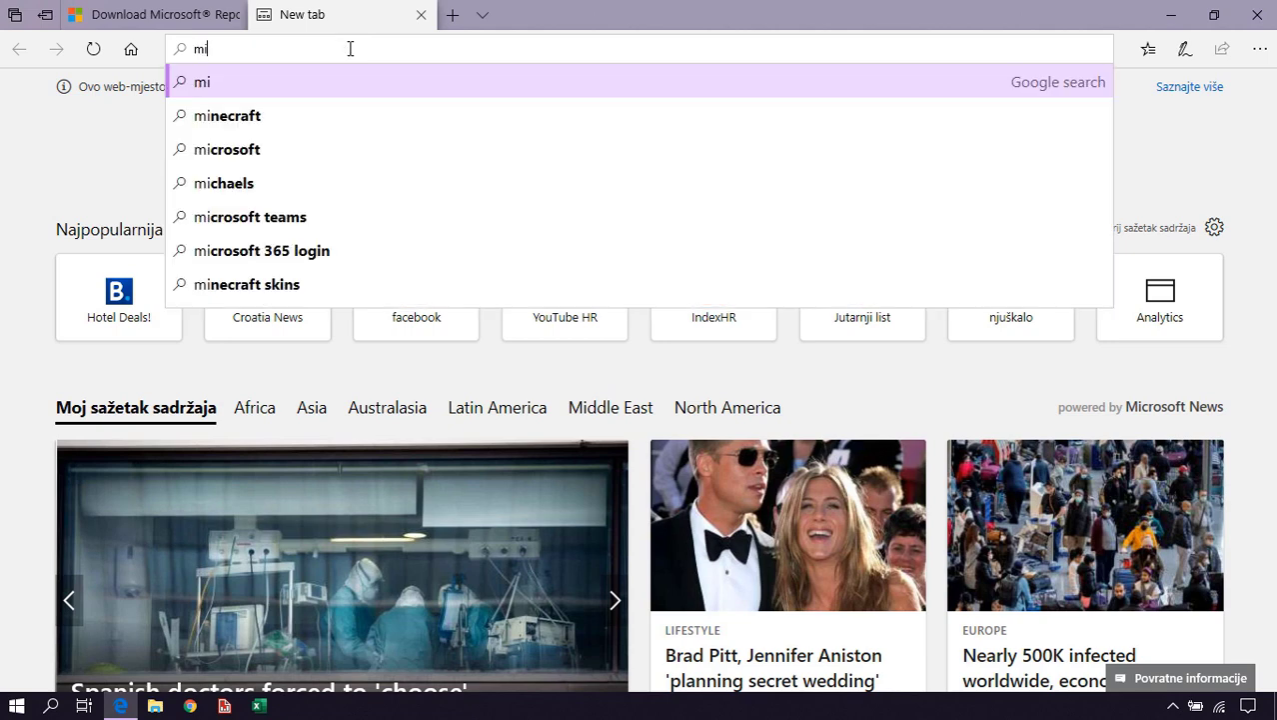
pyautogui.write('crosoft ')
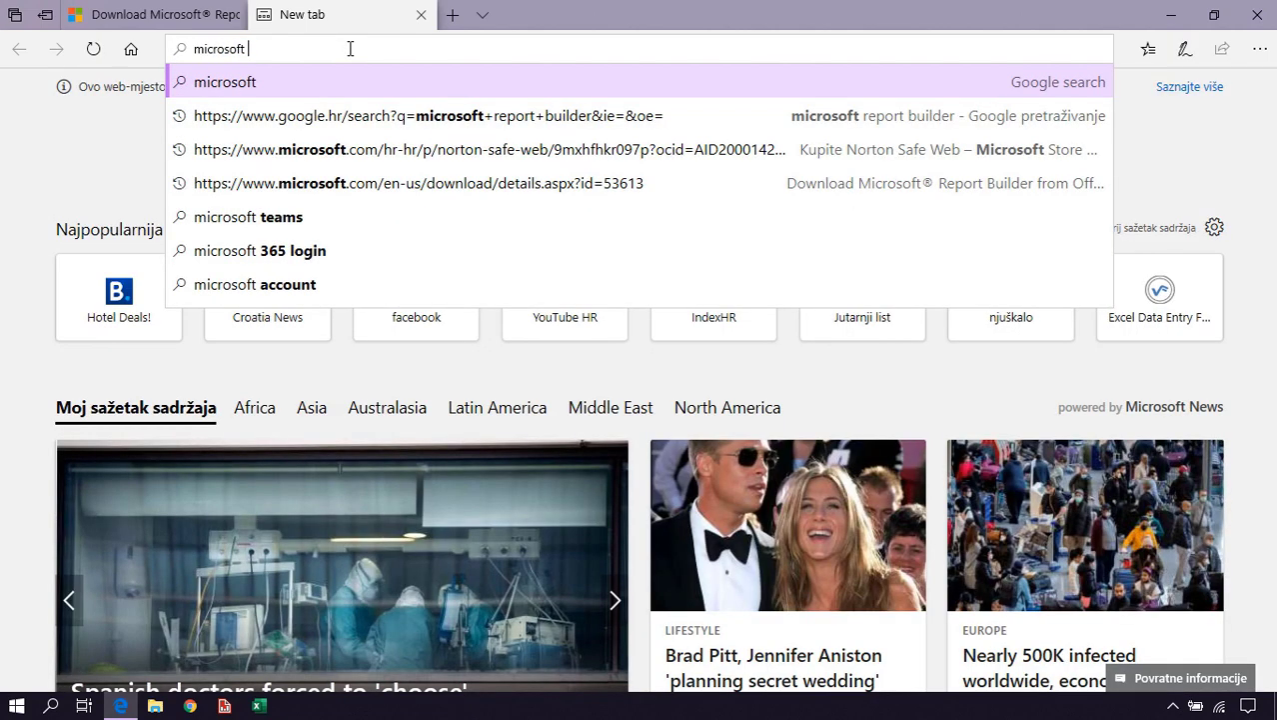
pyautogui.write('report builder')
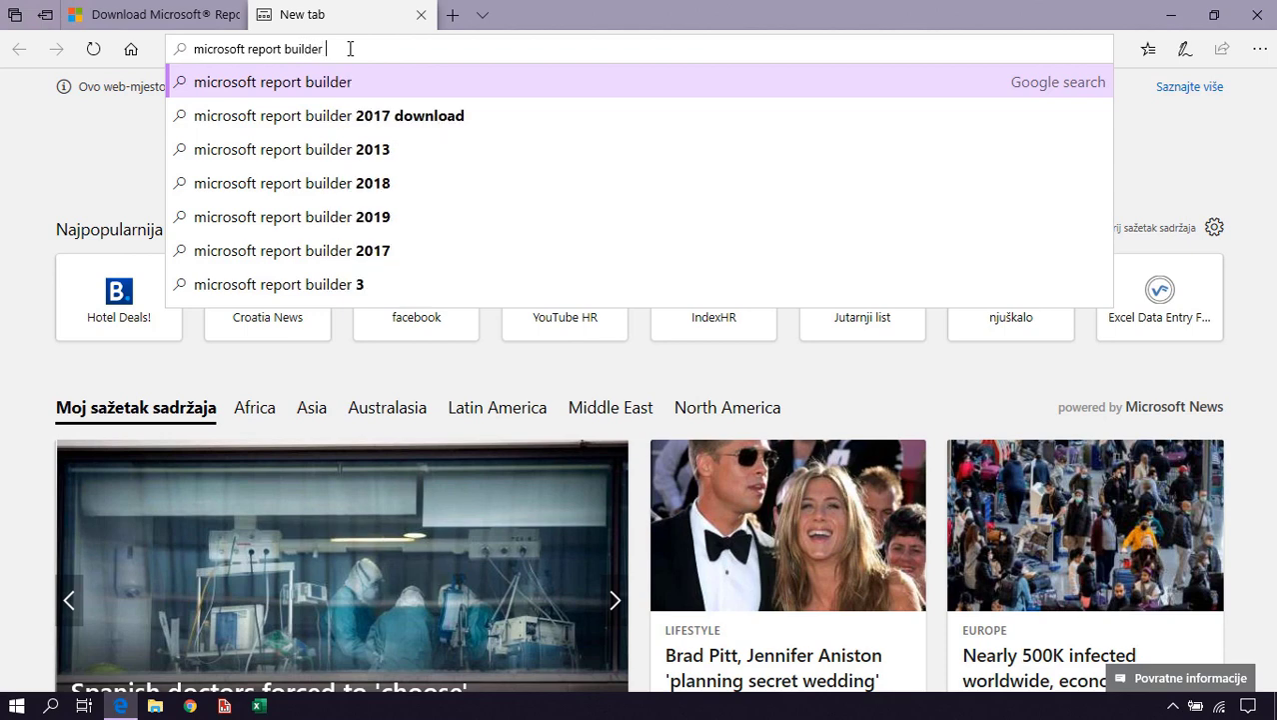
pyautogui.write(' for power')
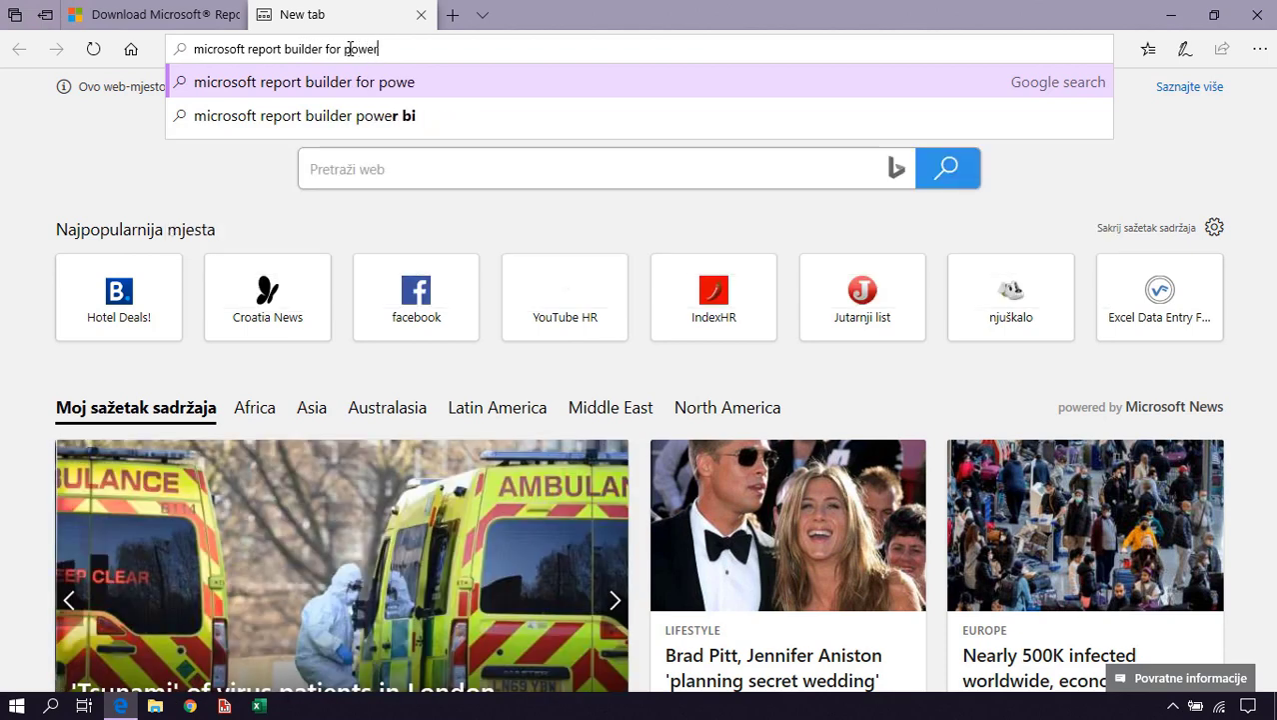
pyautogui.write(' bi')
pyautogui.press('Return')
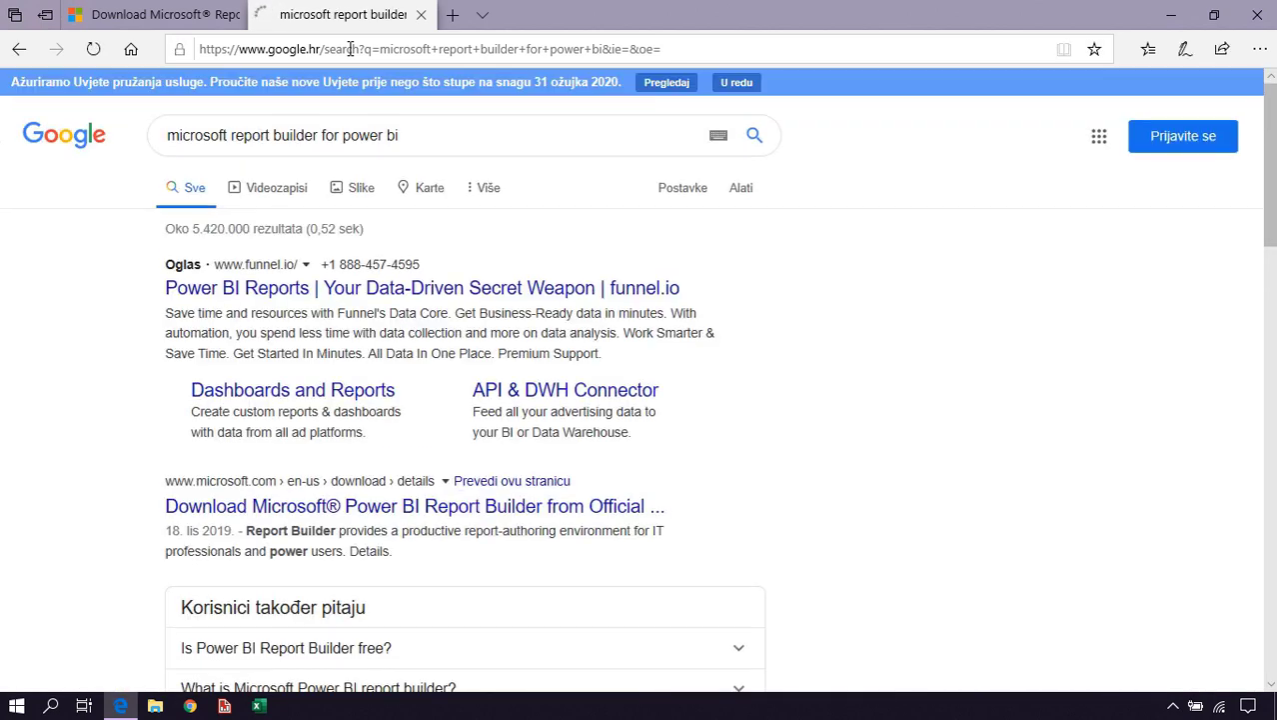
pyautogui.scroll(-1, 20, 329)
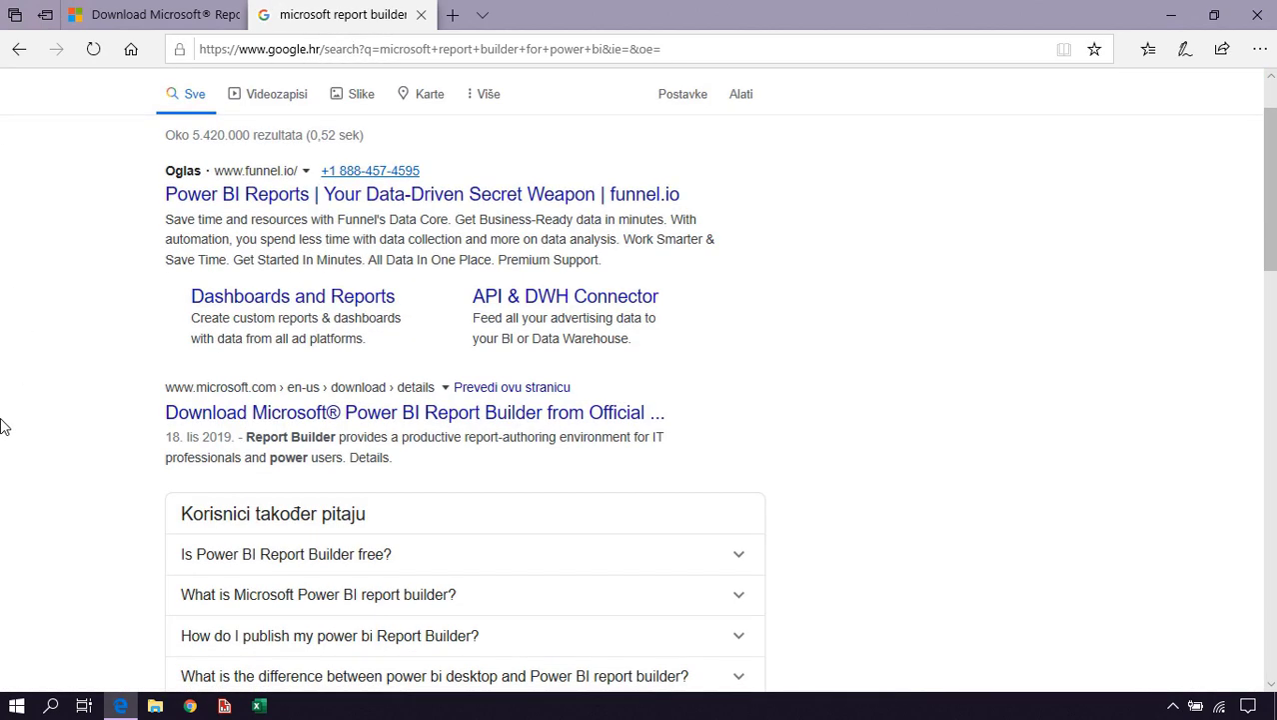
pyautogui.click(340, 418)
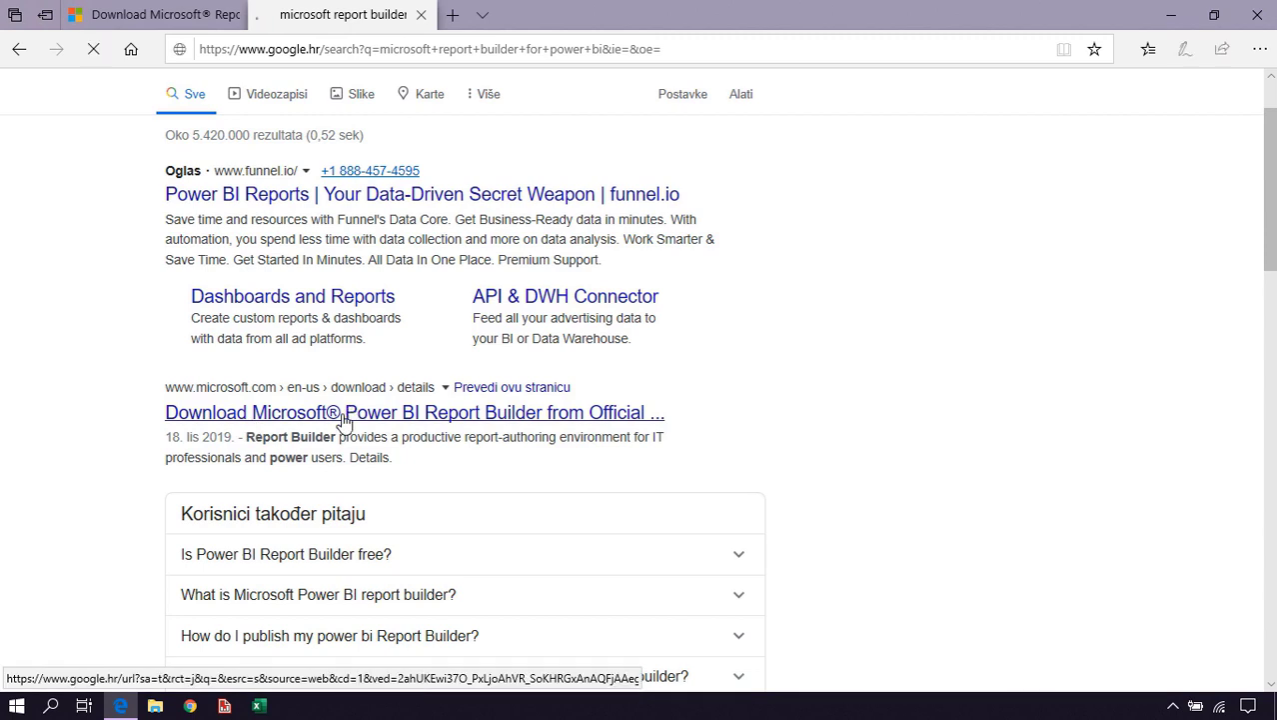
pyautogui.moveTo(91, 360); pyautogui.dragTo(400, 359)
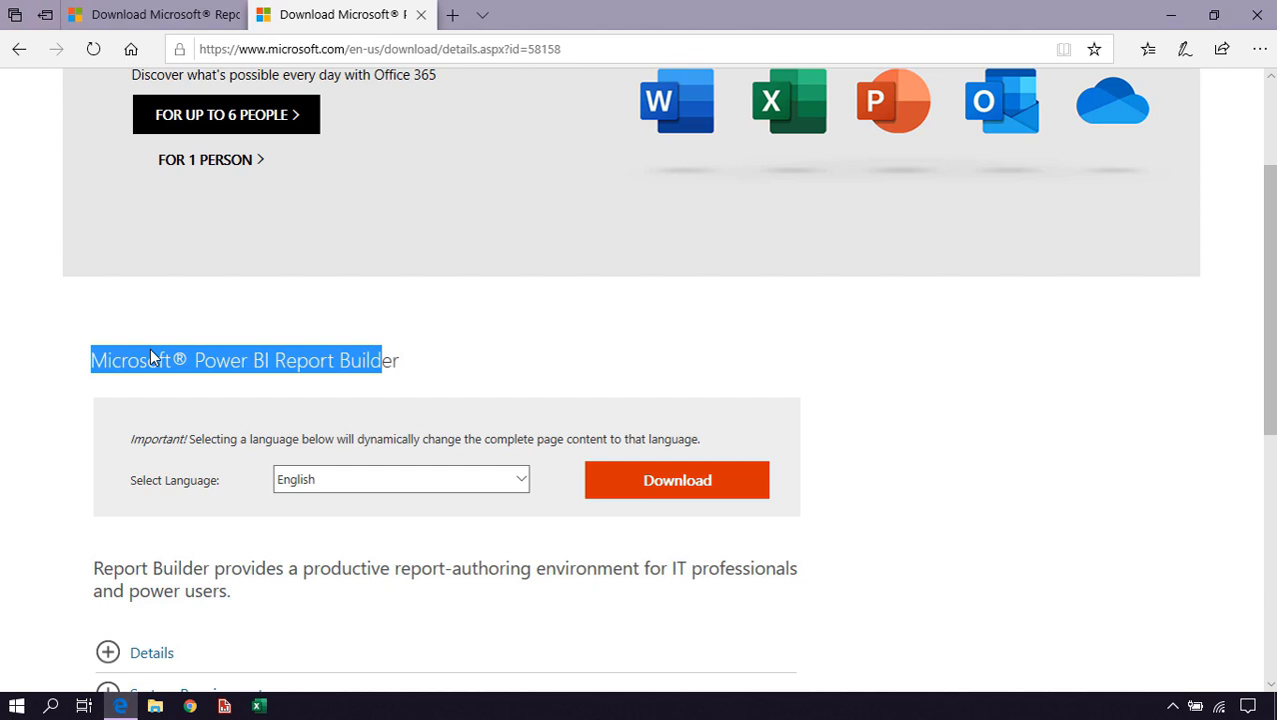
pyautogui.click(143, 351)
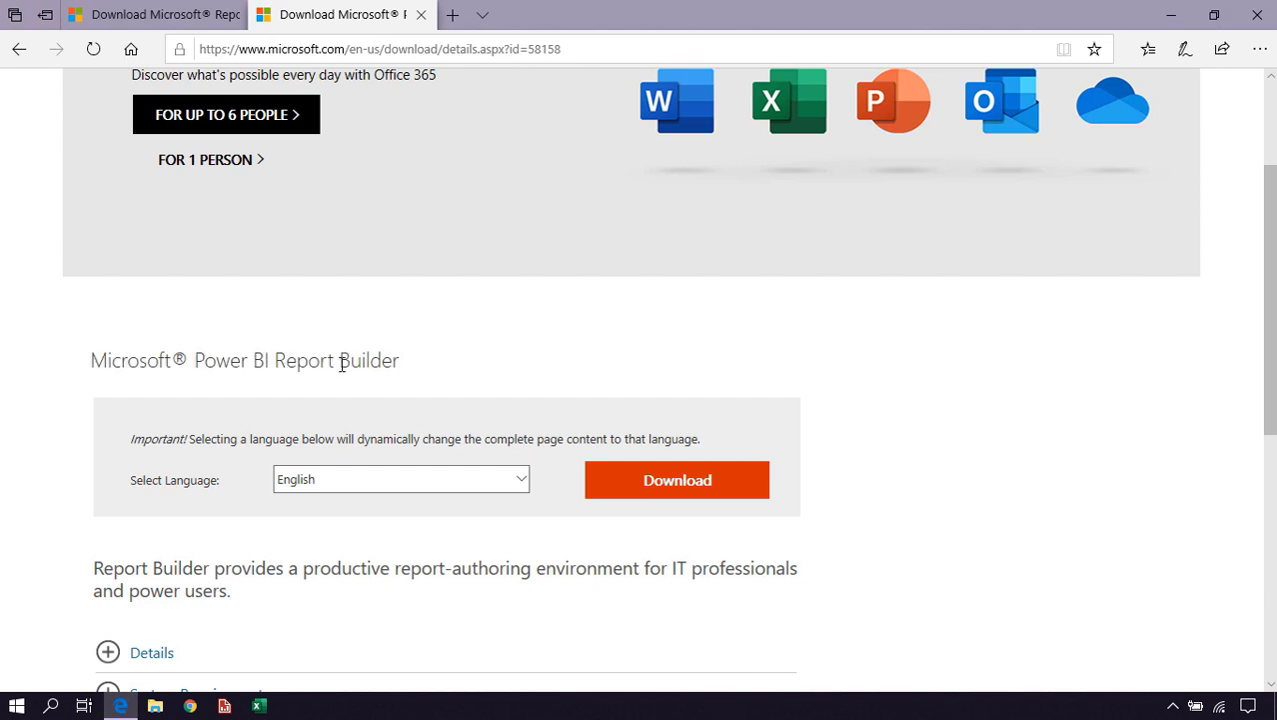
pyautogui.click(423, 18)
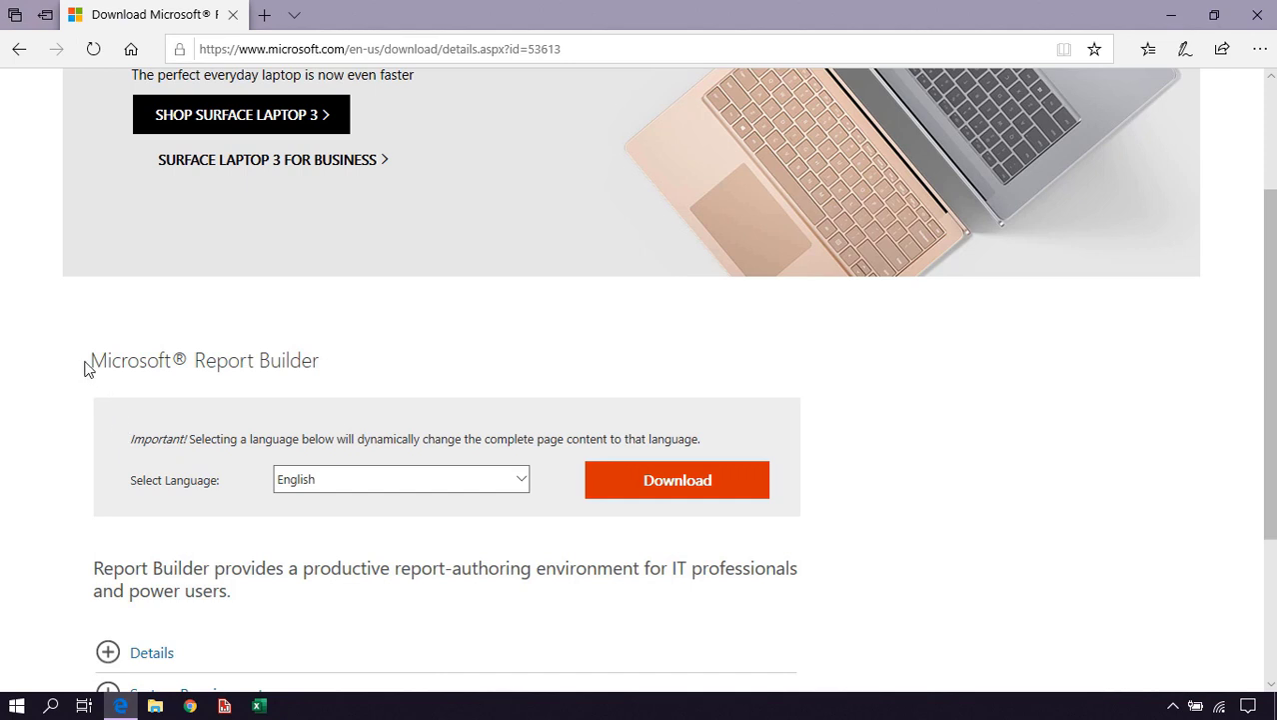
# Download the Report Builder installer from the Microsoft Report Builder page.
pyautogui.moveTo(107, 359); pyautogui.dragTo(293, 362)
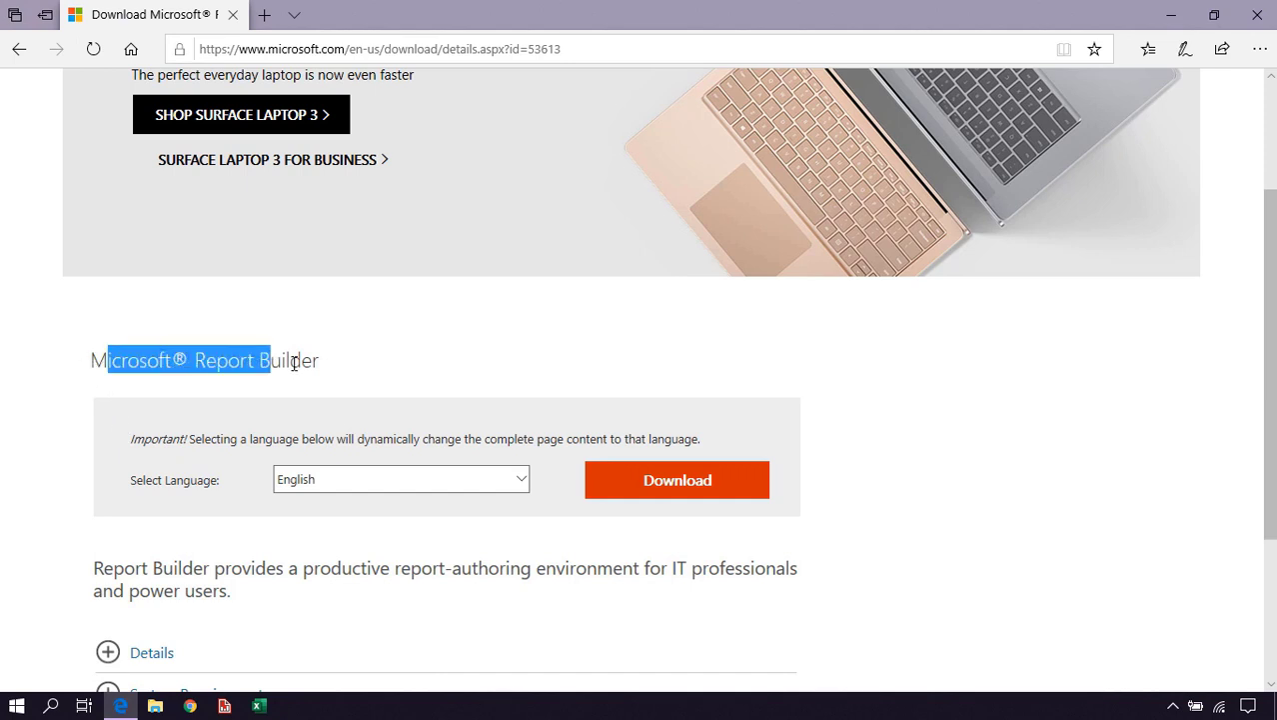
pyautogui.click(294, 362)
pyautogui.click(694, 500)
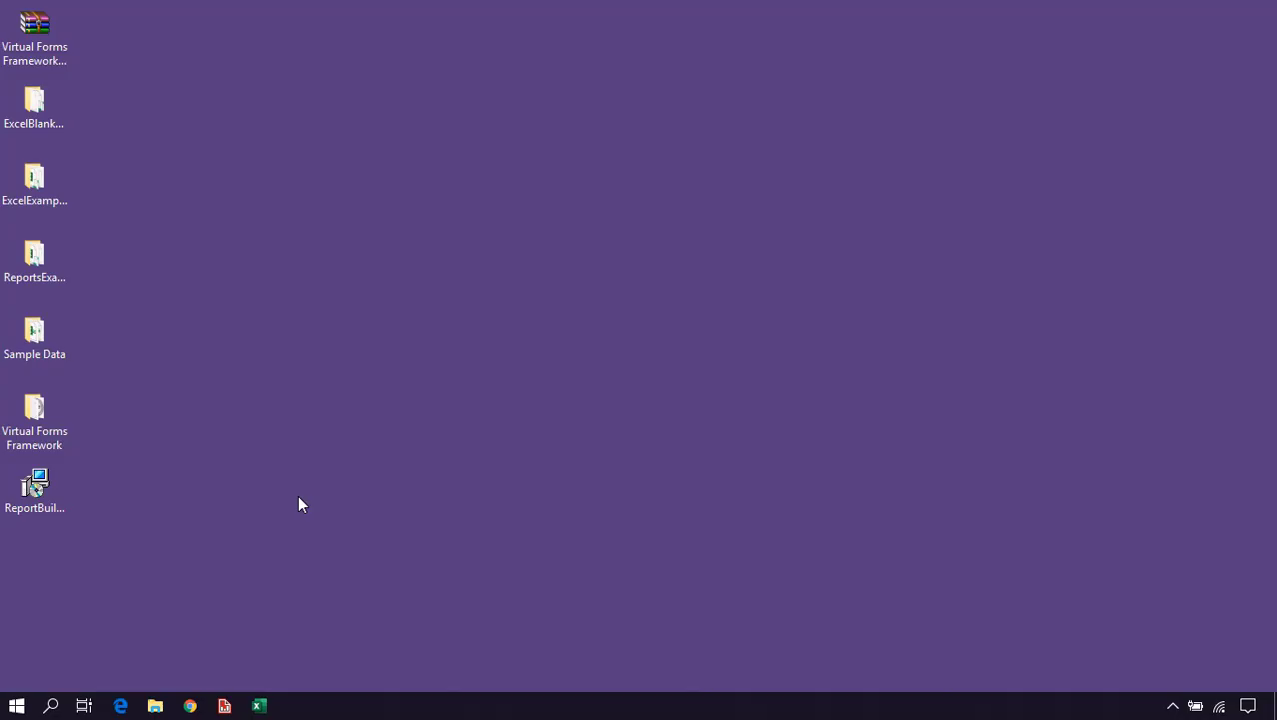
# Install Report Builder from ReportBuilder.msi, delete the installer, and search Windows for 'report builder'.
pyautogui.click(34, 487)
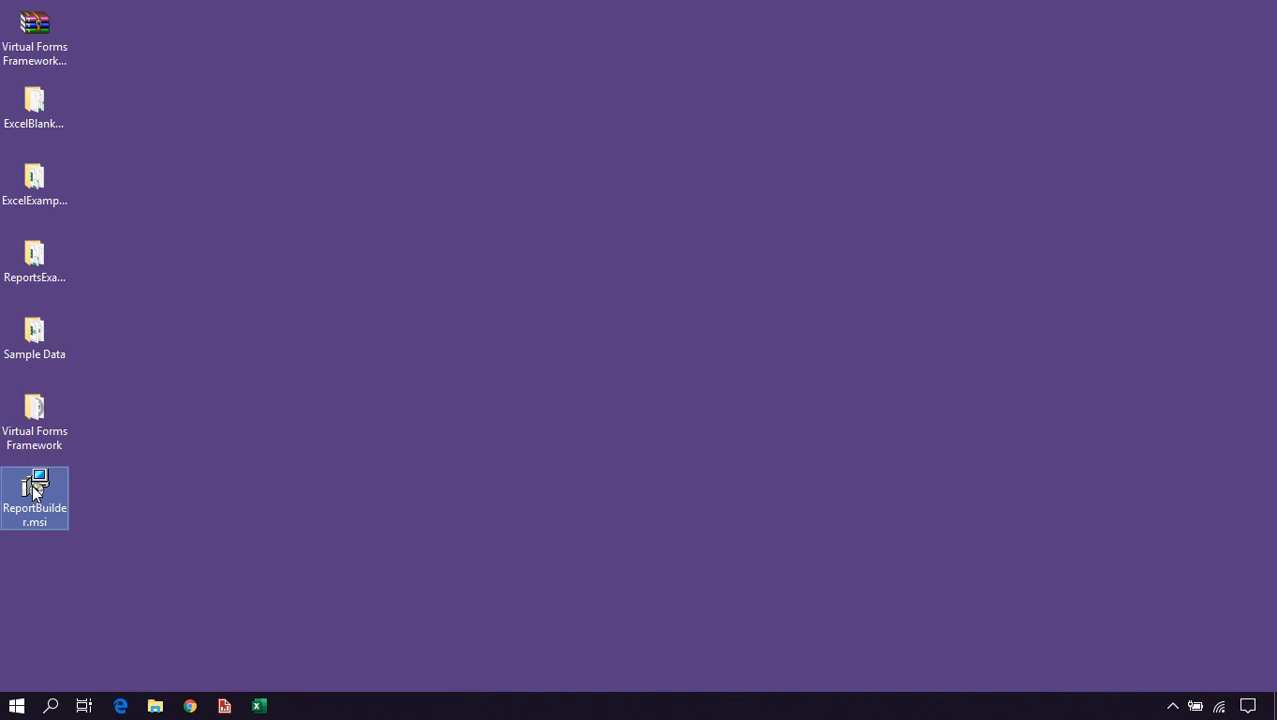
pyautogui.doubleClick(34, 488)
pyautogui.press('Delete')
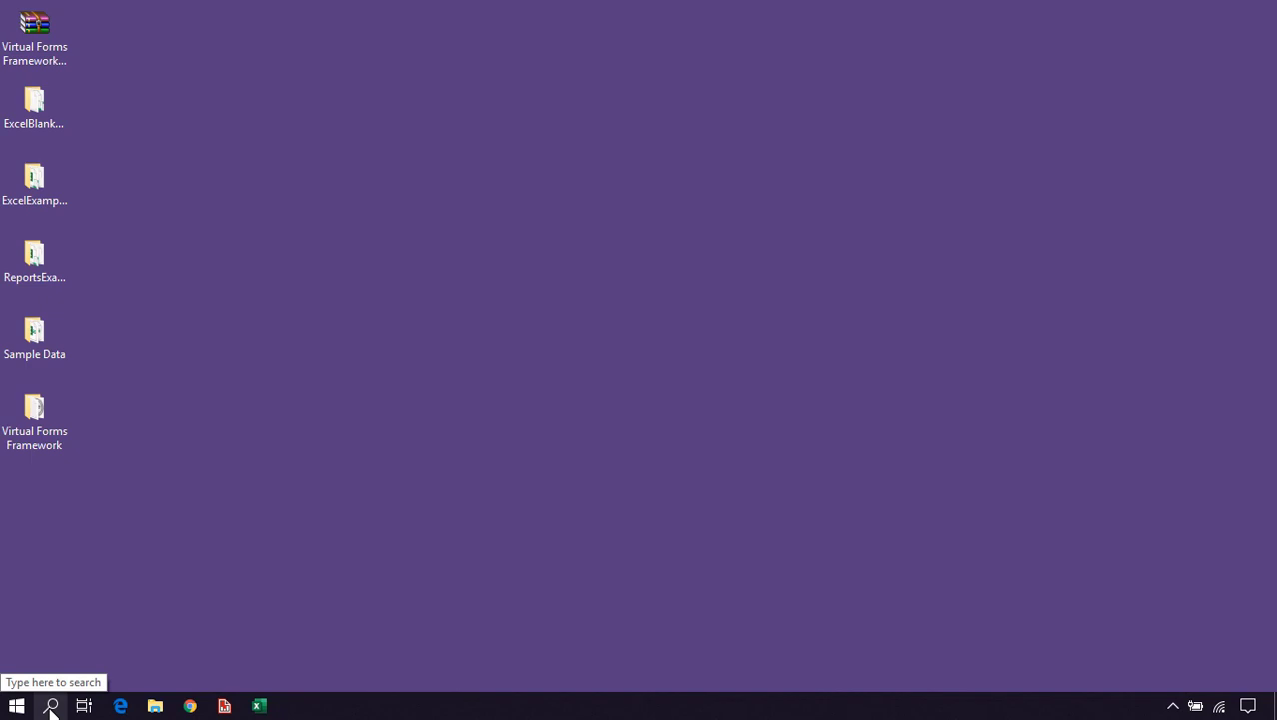
pyautogui.click(51, 706)
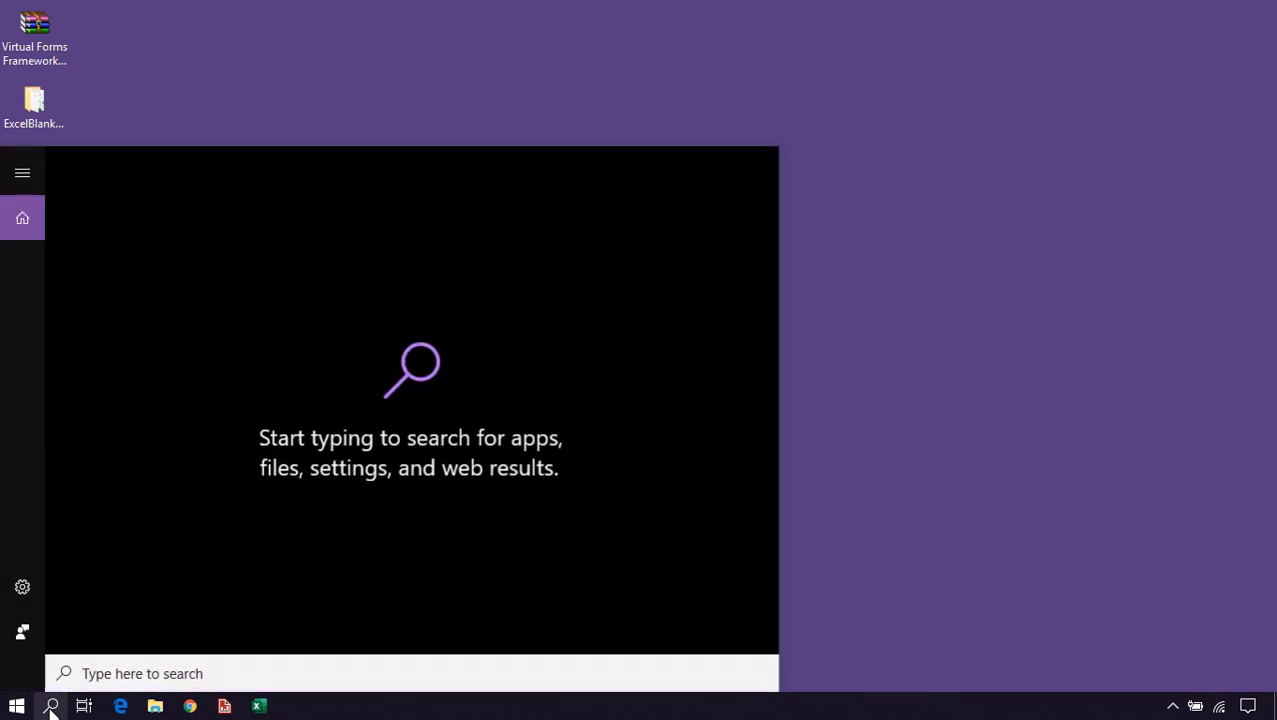
pyautogui.write('report bui')
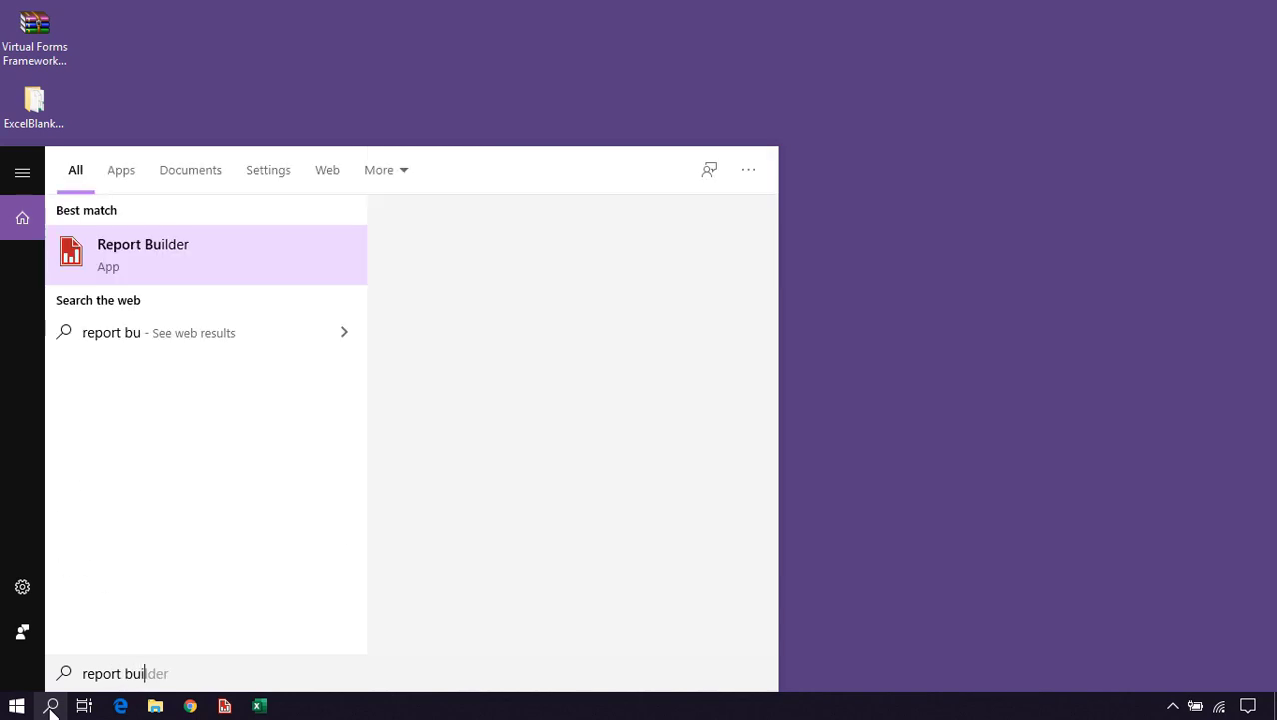
pyautogui.write('lder')
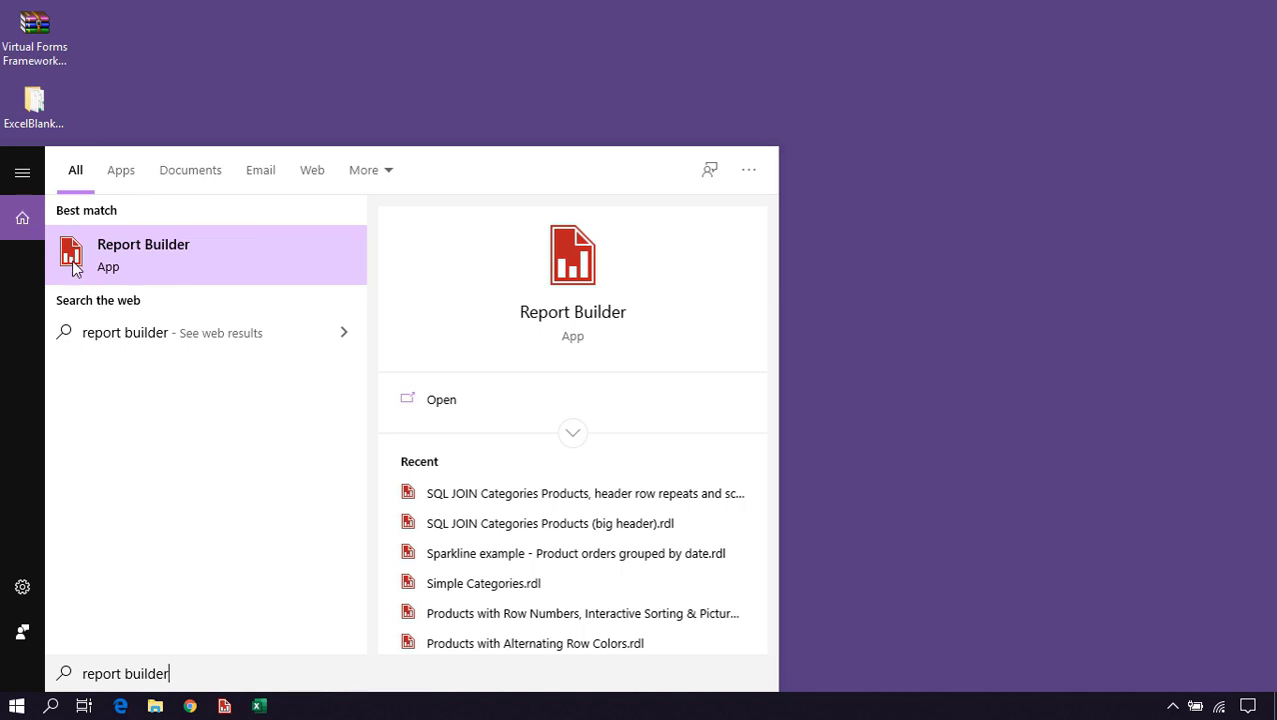
# Launch Report Builder, add embedded data source DataSource1, and show its connection-type list.
pyautogui.click(138, 264)
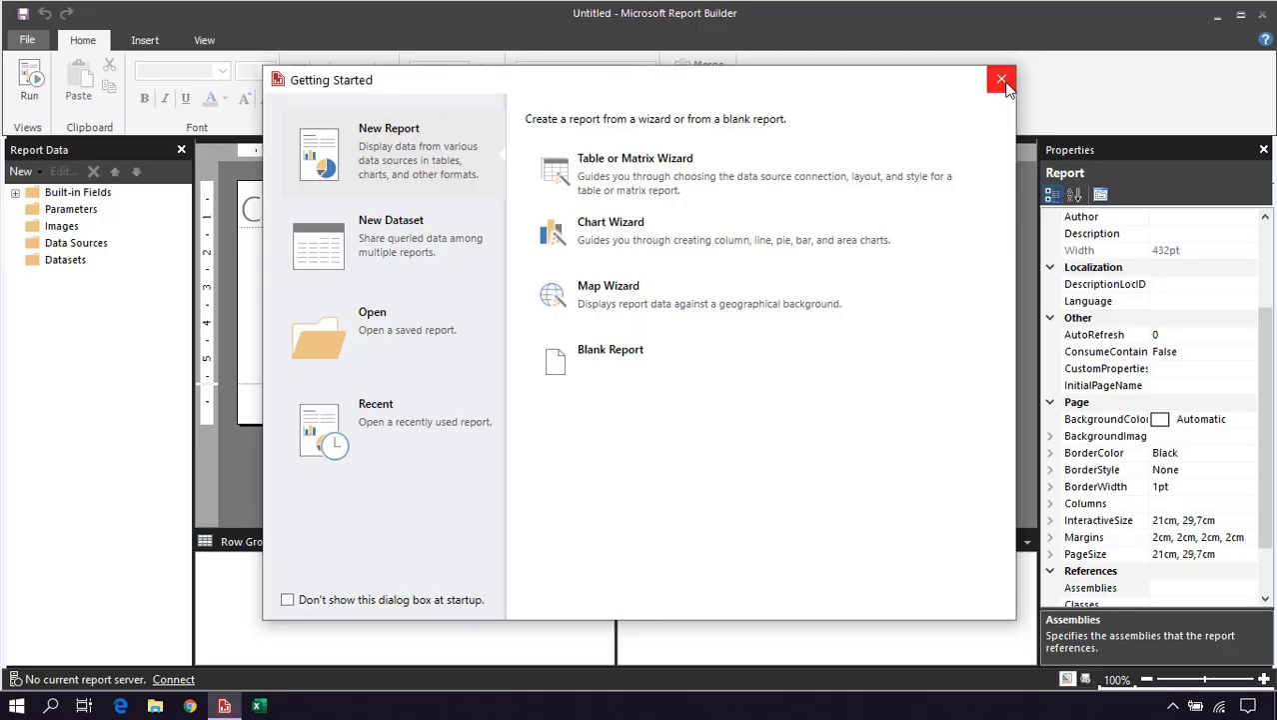
pyautogui.click(1002, 80)
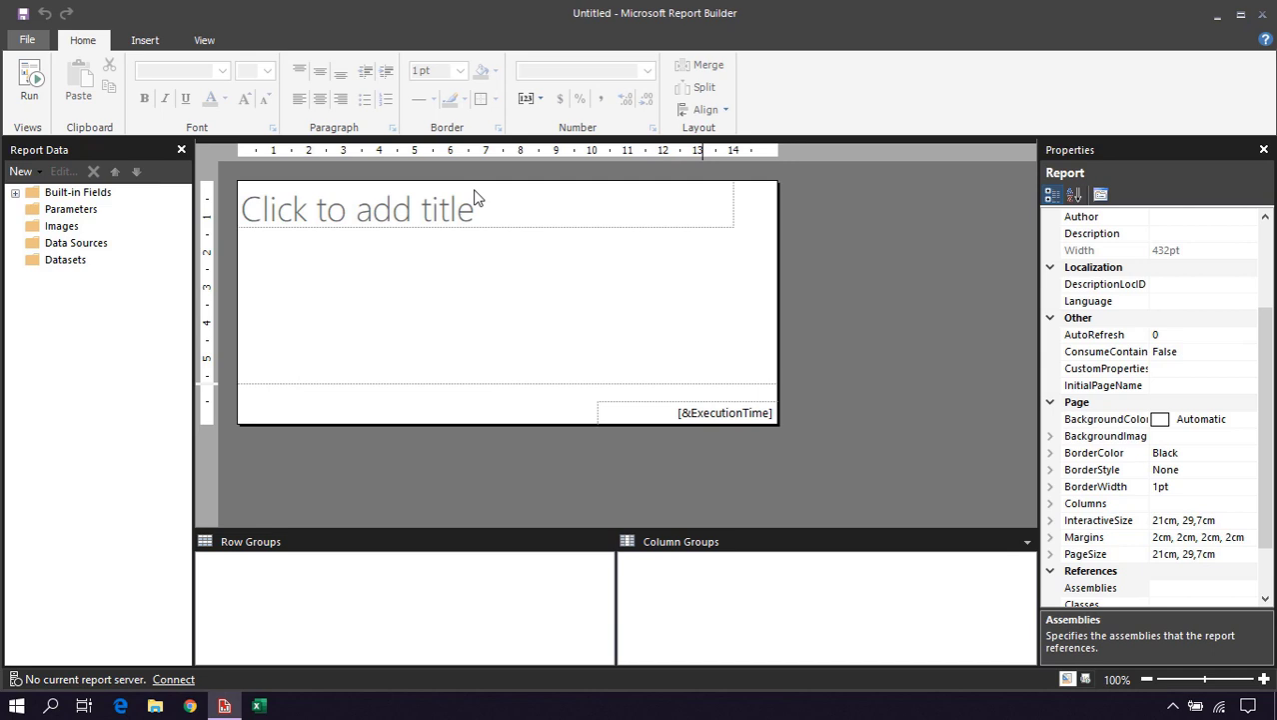
pyautogui.rightClick(50, 247)
pyautogui.click(108, 255)
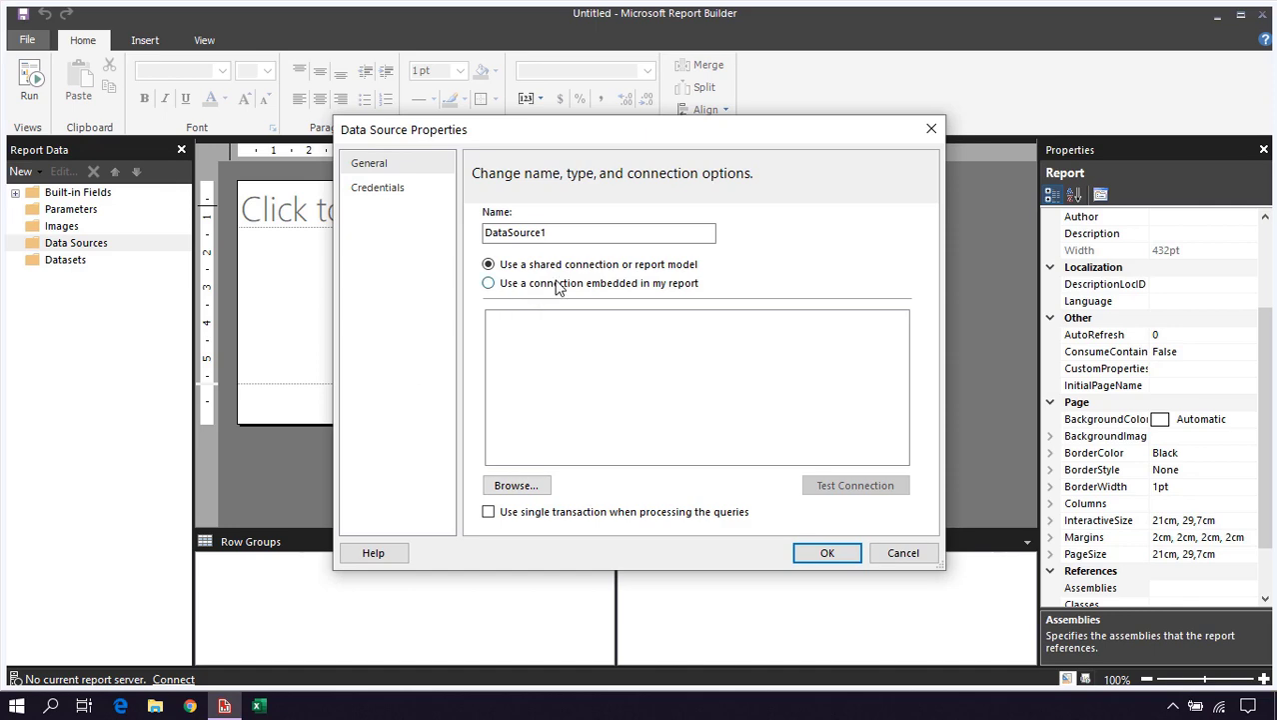
pyautogui.click(658, 287)
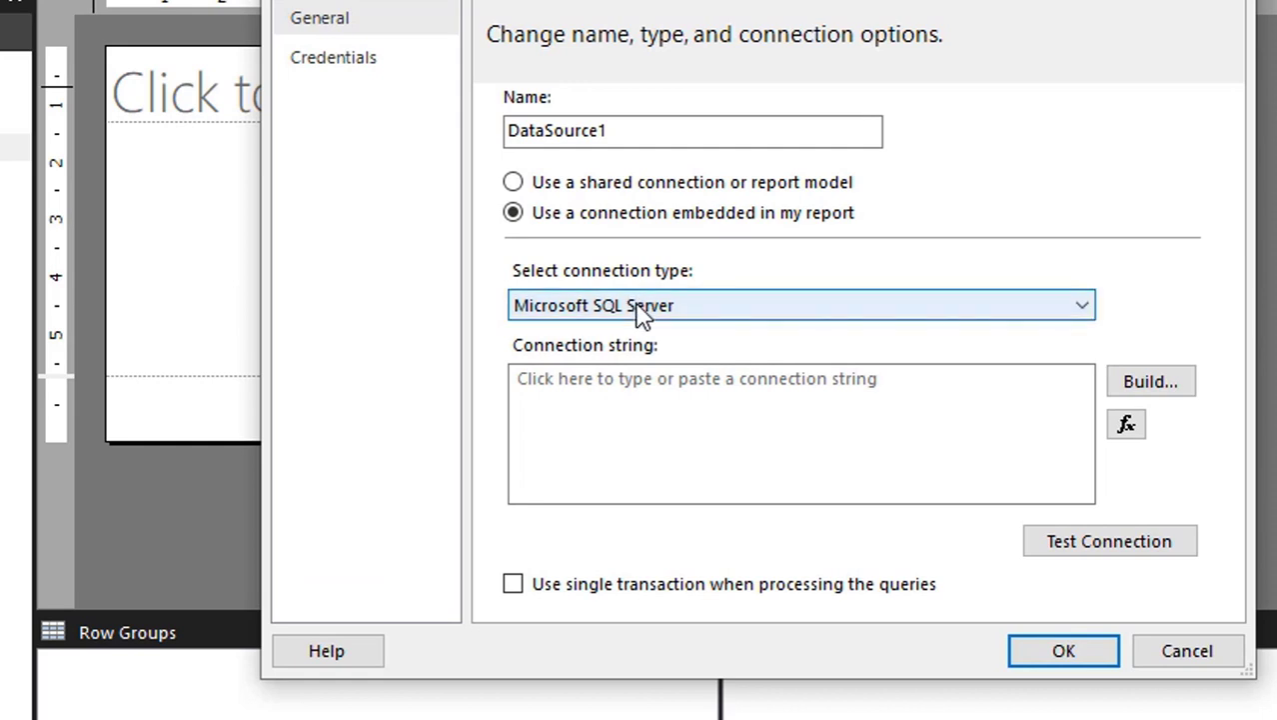
pyautogui.click(617, 313)
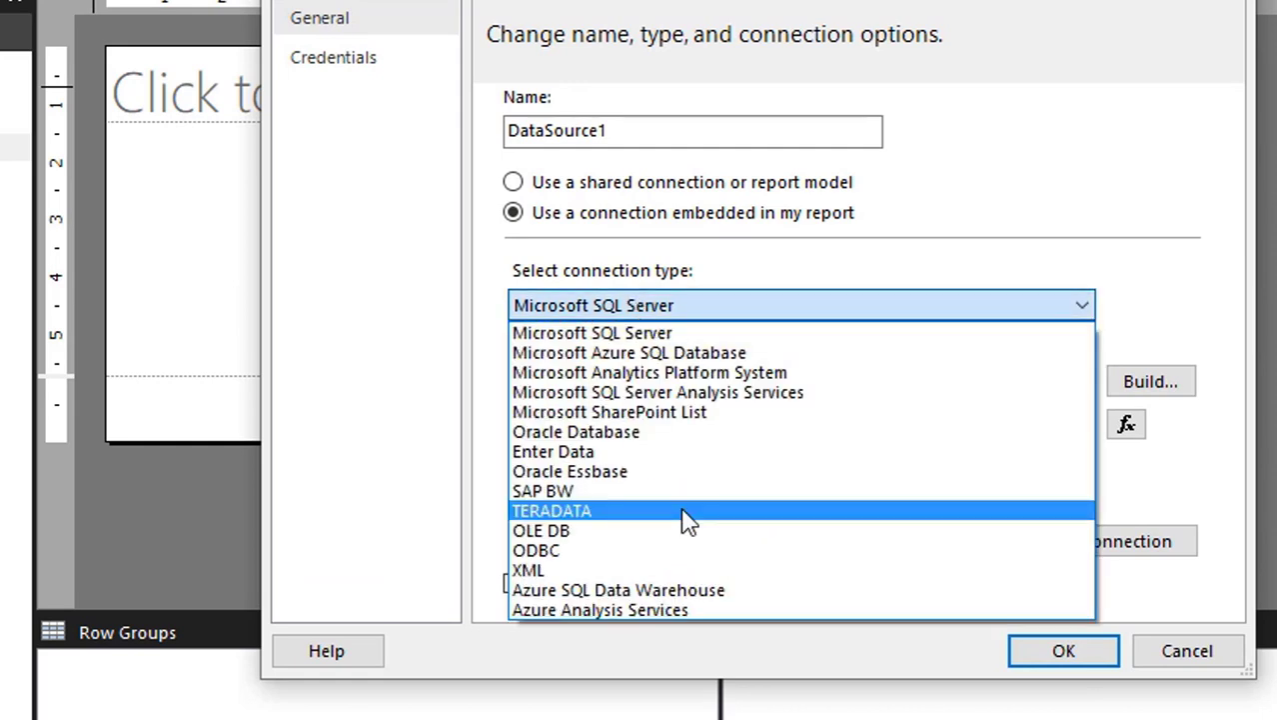